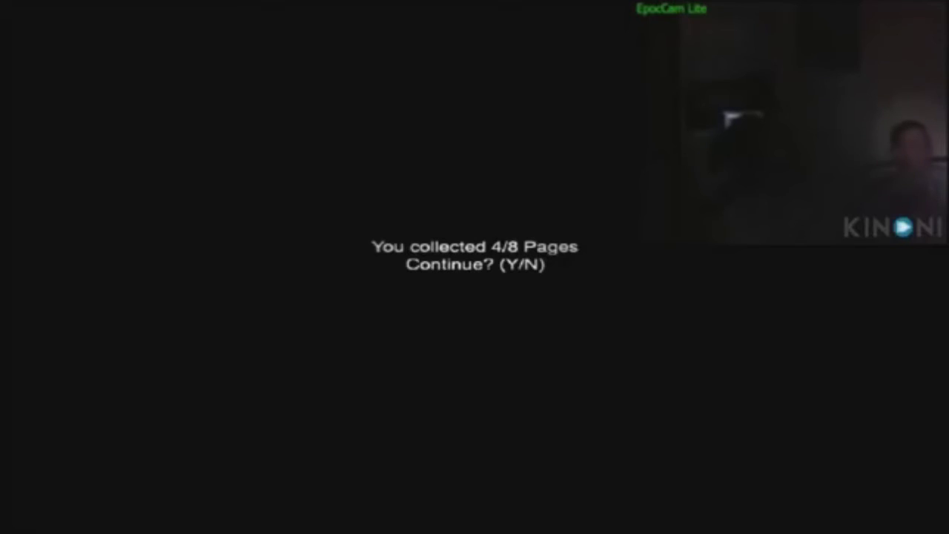
pyautogui.press('n')
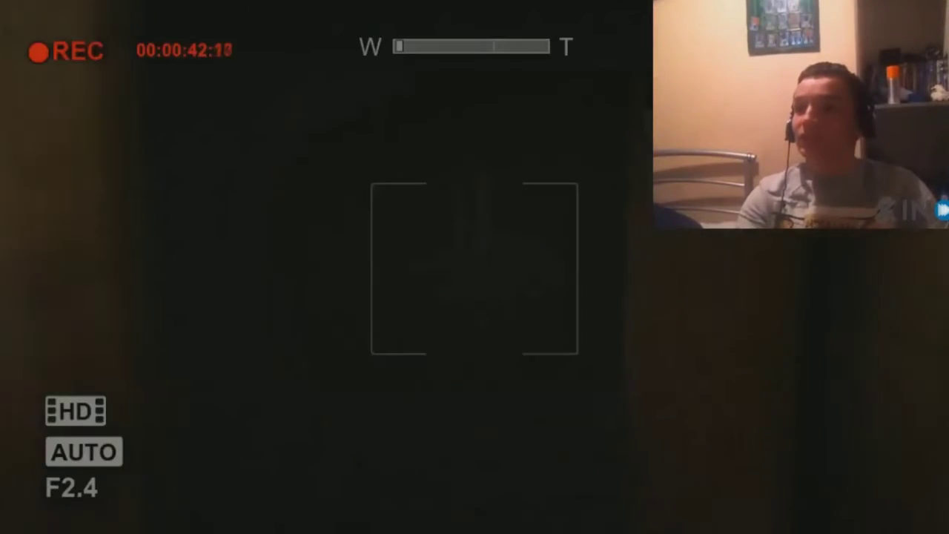
pyautogui.press('f')
pyautogui.press('w')
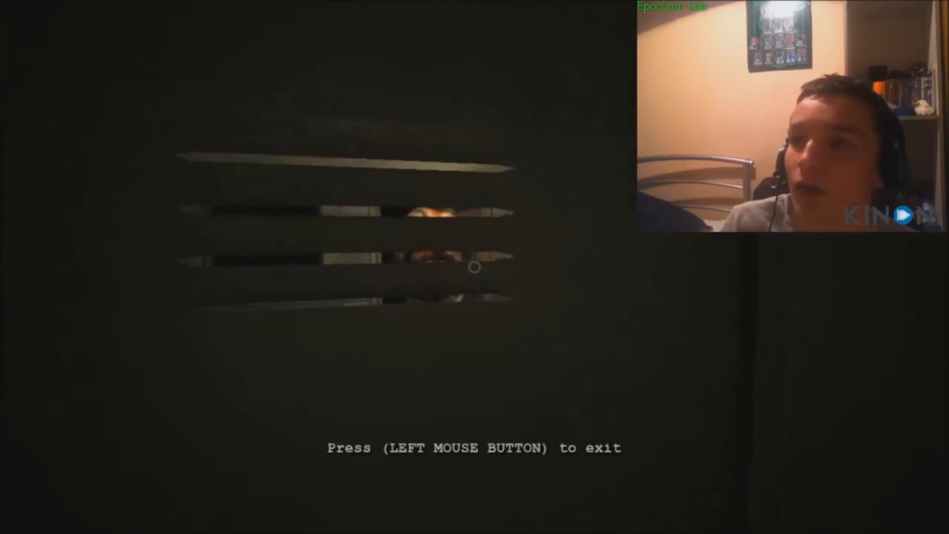
pyautogui.click(474, 267)
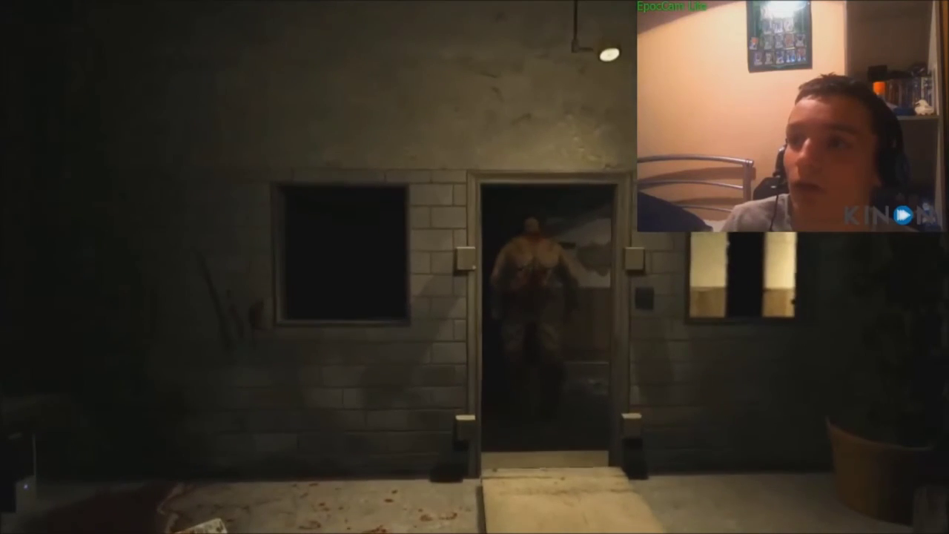
pyautogui.press('s')
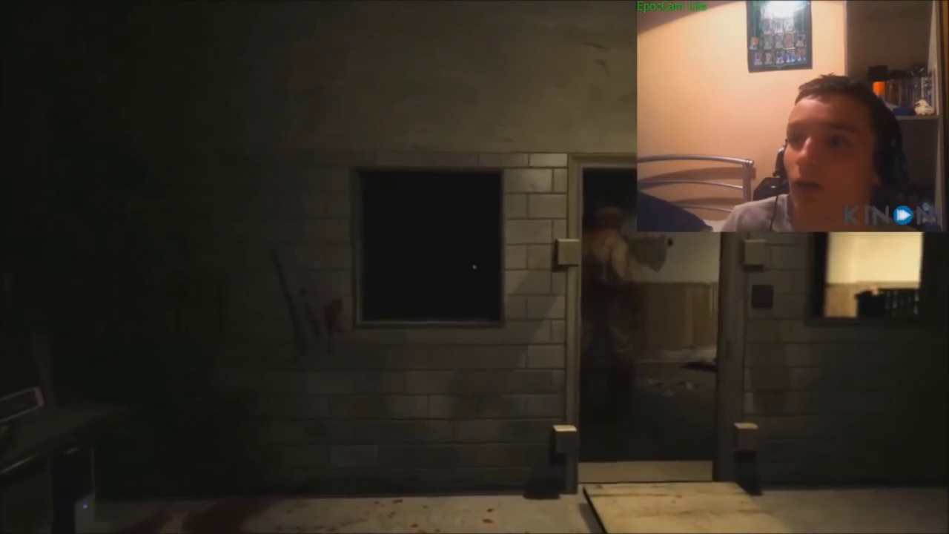